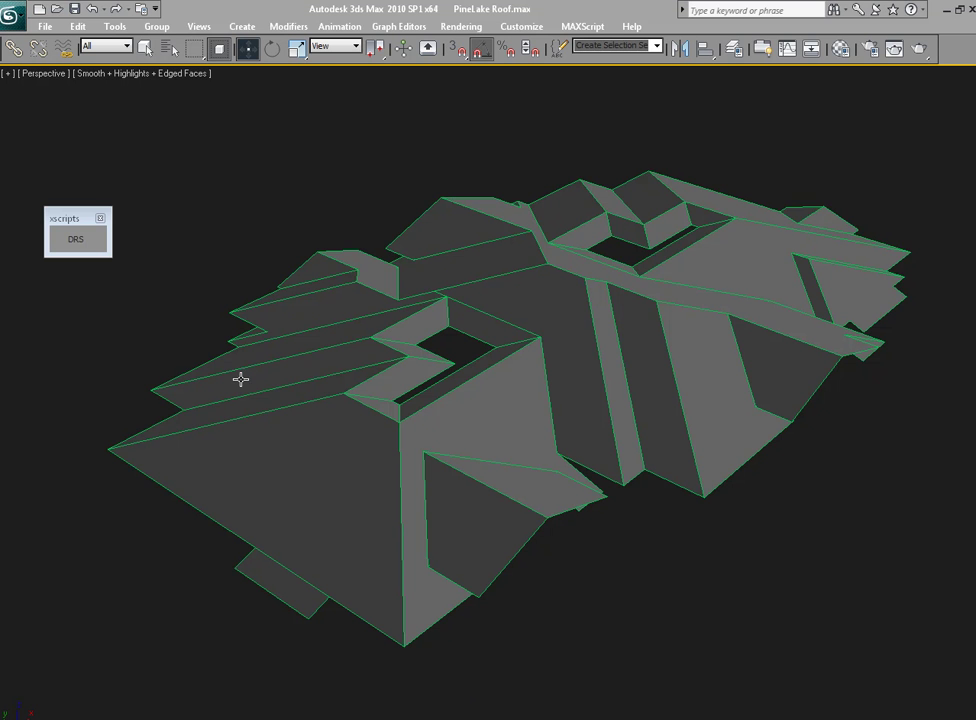
# - Launch the Displacement Roof Surfaces script from the DRS button on the xscripts toolbar
pyautogui.click(72, 245)
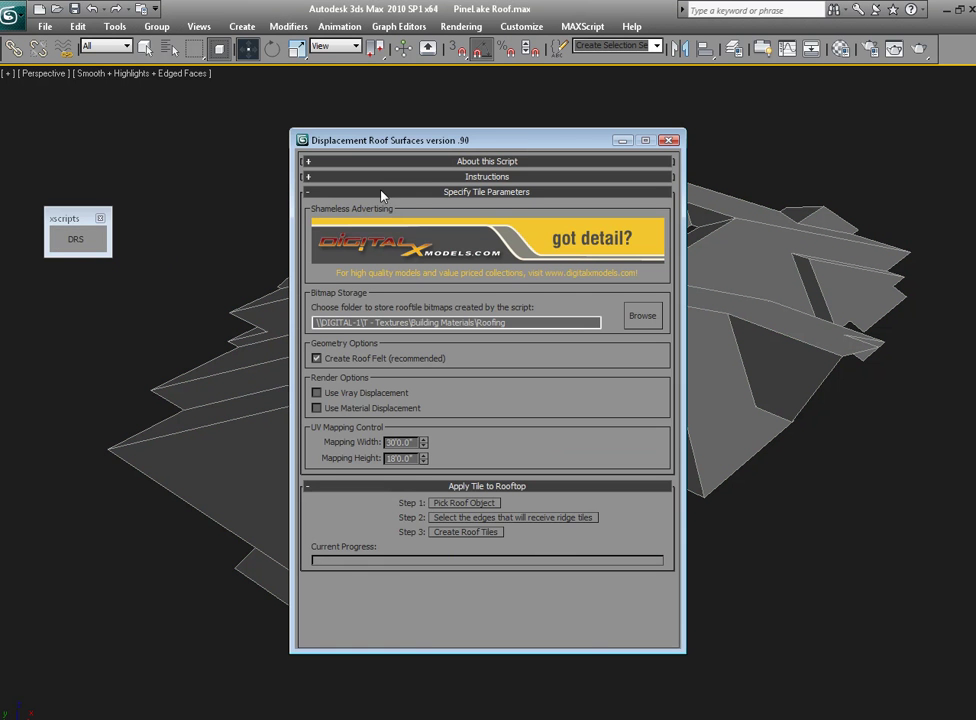
# - Move the script dialog aside to reveal the roof and enable Use Vray Displacement
pyautogui.moveTo(542, 139); pyautogui.dragTo(253, 110)
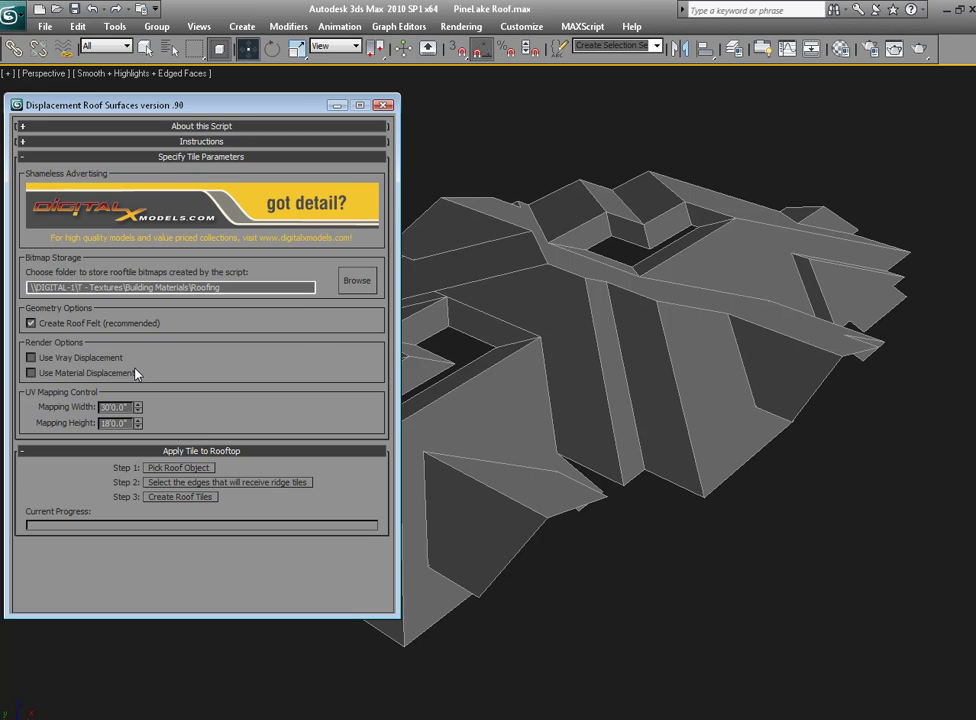
pyautogui.click(31, 358)
# - Set Mapping Width and Mapping Height to 50'0.0" and activate Step 1 Pick Roof Object
pyautogui.click(108, 407)
pyautogui.doubleClick(101, 408)
pyautogui.write('5')
pyautogui.doubleClick(104, 423)
pyautogui.click(180, 468)
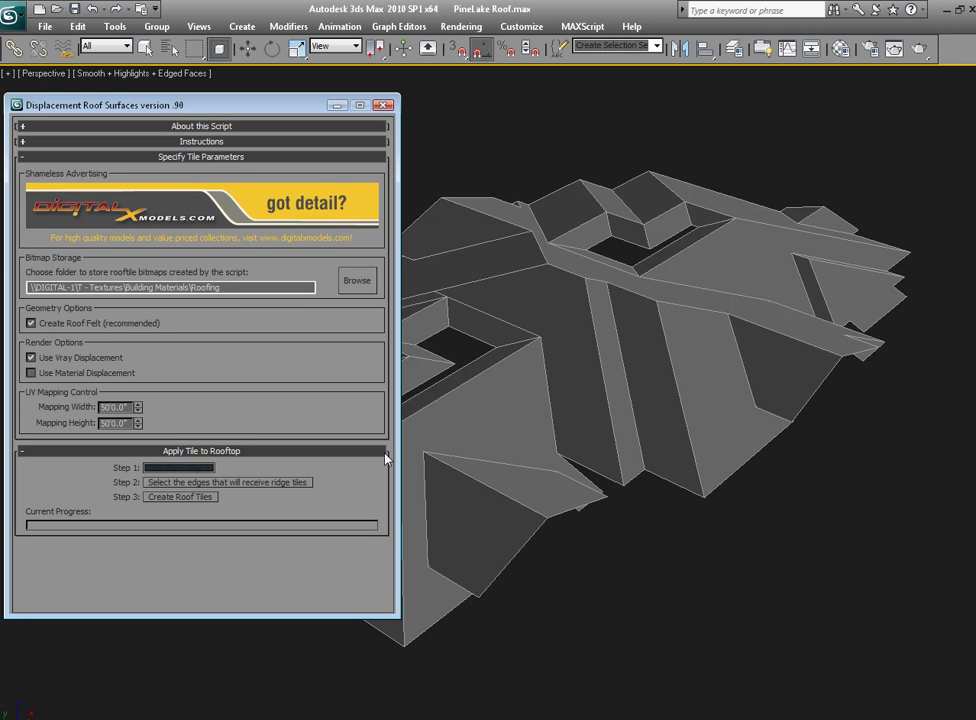
# - Pick Plane01 as the roof and assign the 'edges' named selection set as ridge edges
pyautogui.click(554, 382)
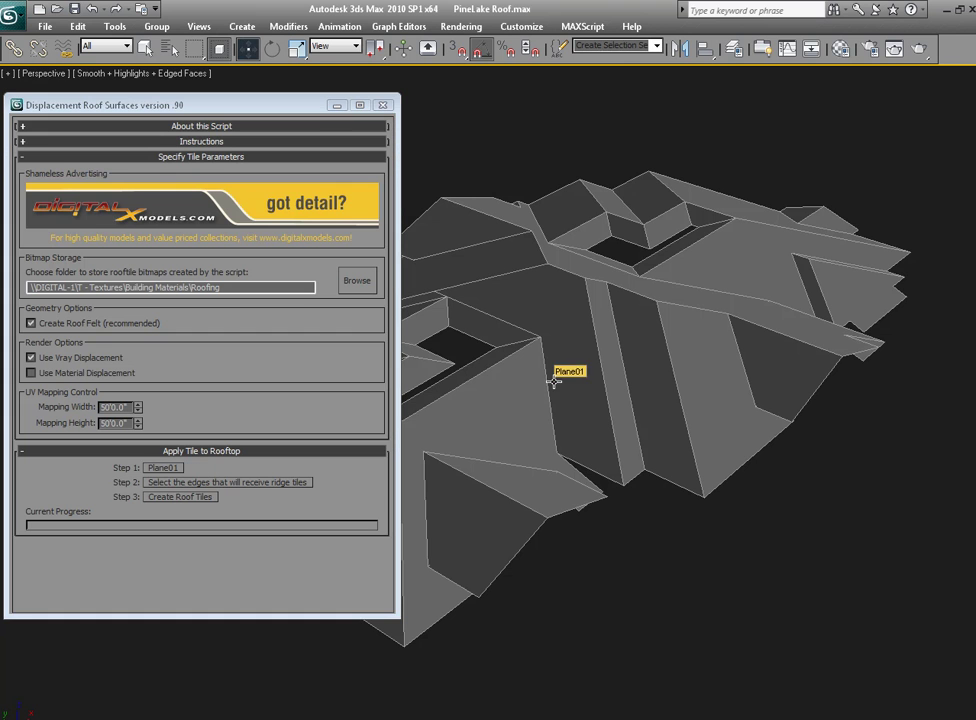
pyautogui.click(253, 484)
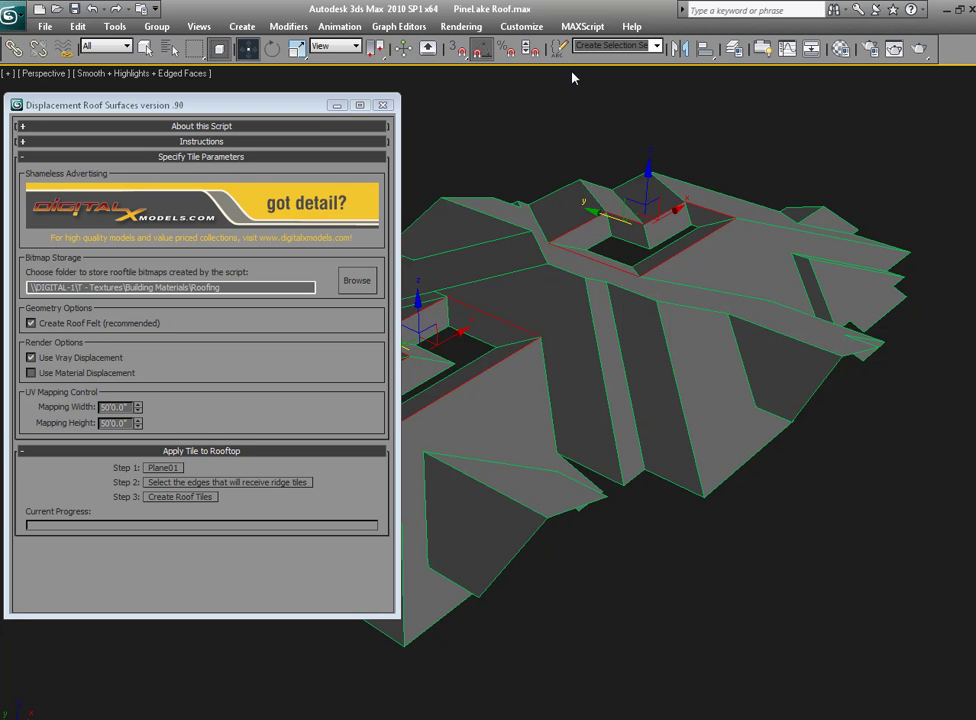
pyautogui.click(657, 46)
pyautogui.click(628, 60)
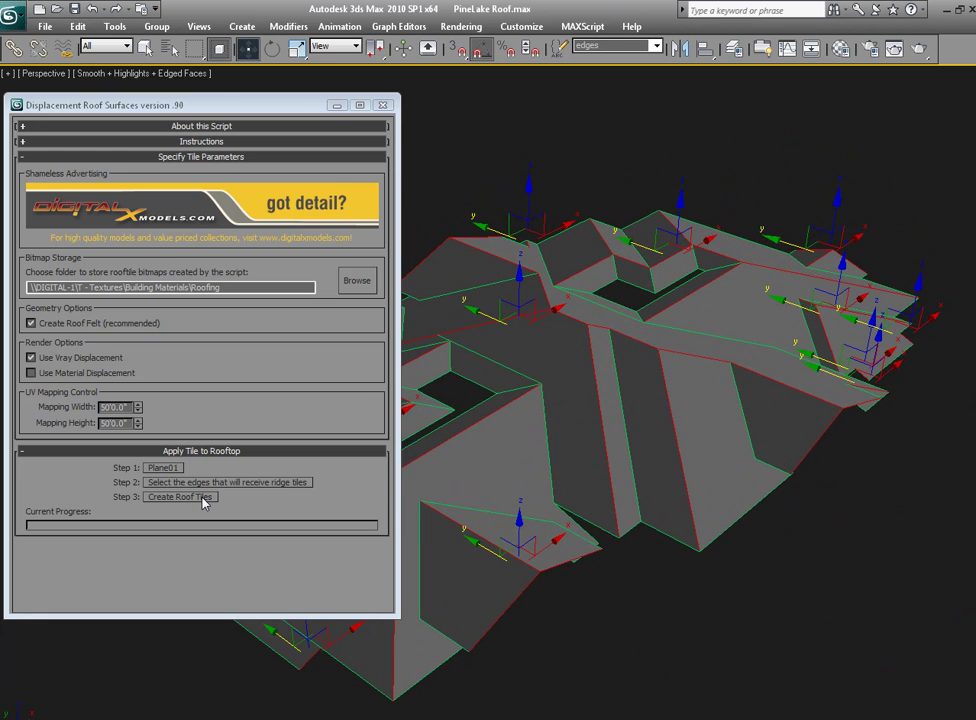
# - Run Step 3 Create Roof Tiles and let it finish to Complete
pyautogui.click(180, 497)
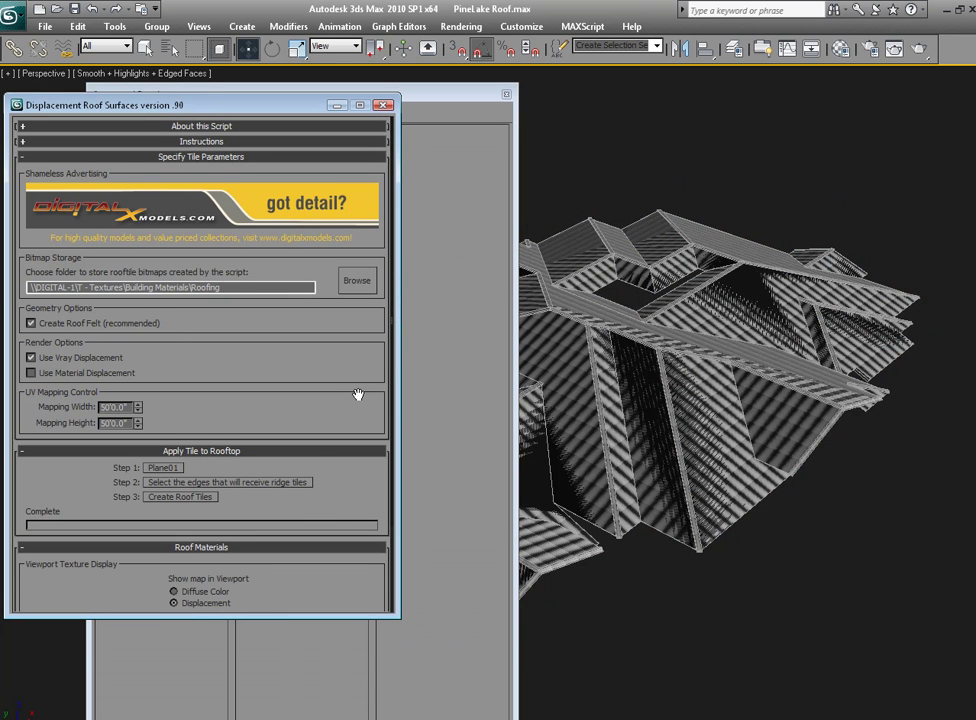
pyautogui.click(505, 96)
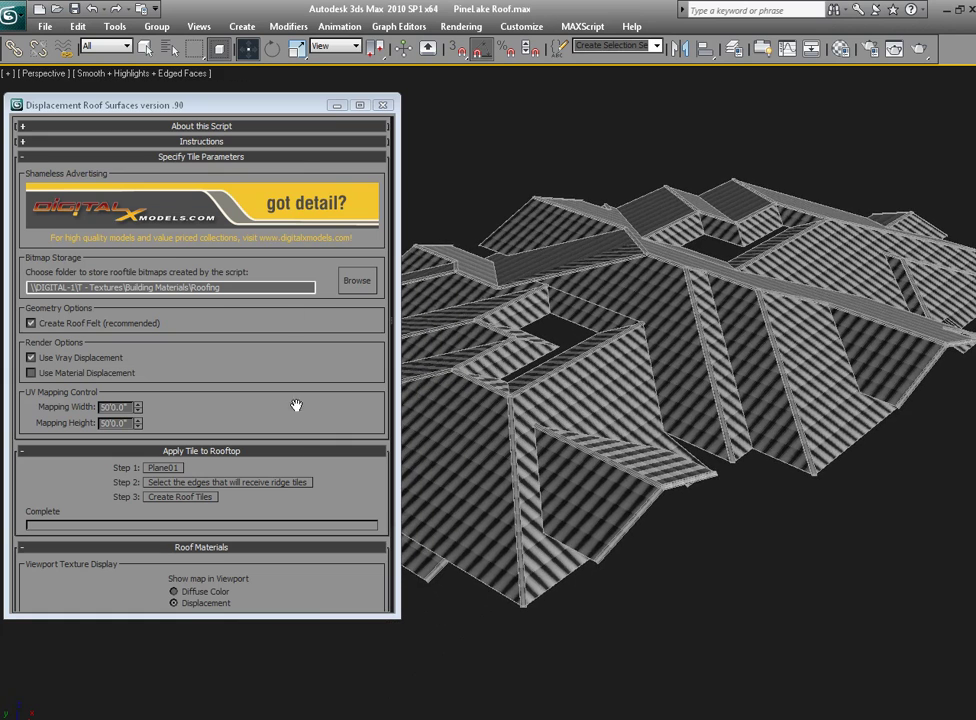
# - Collapse the tile rollouts and display the Diffuse Color tile map in the viewport
pyautogui.click(297, 157)
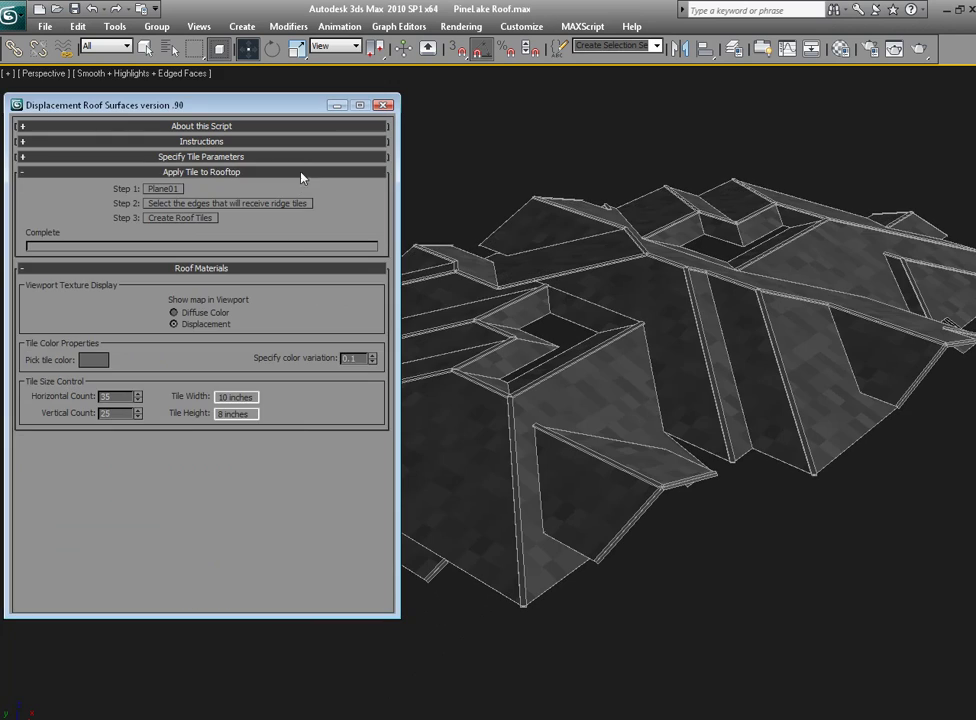
pyautogui.click(300, 176)
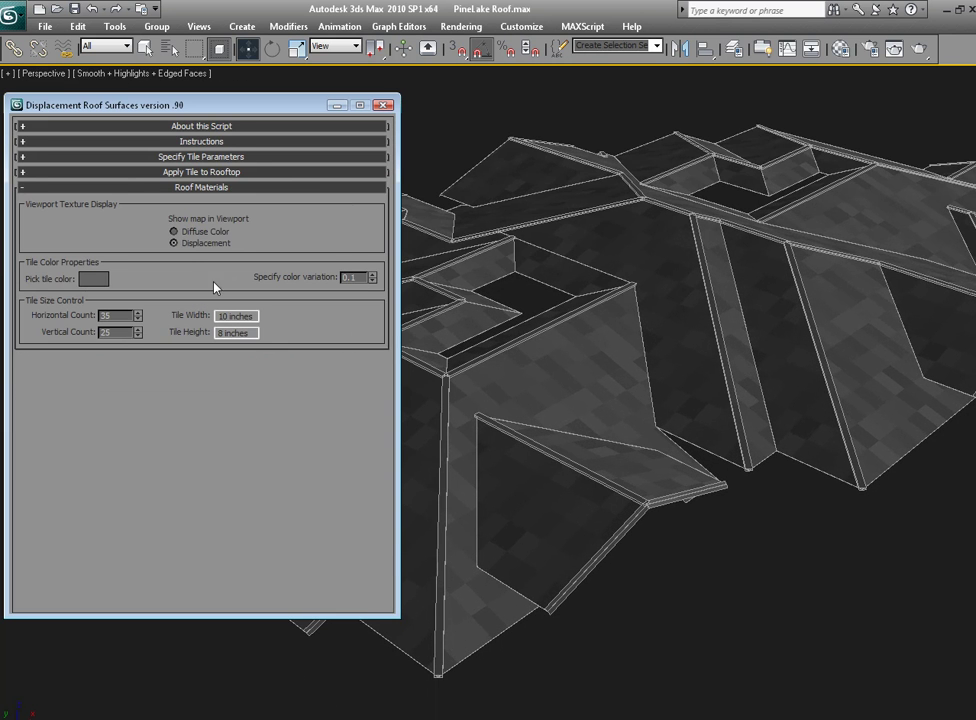
pyautogui.click(174, 243)
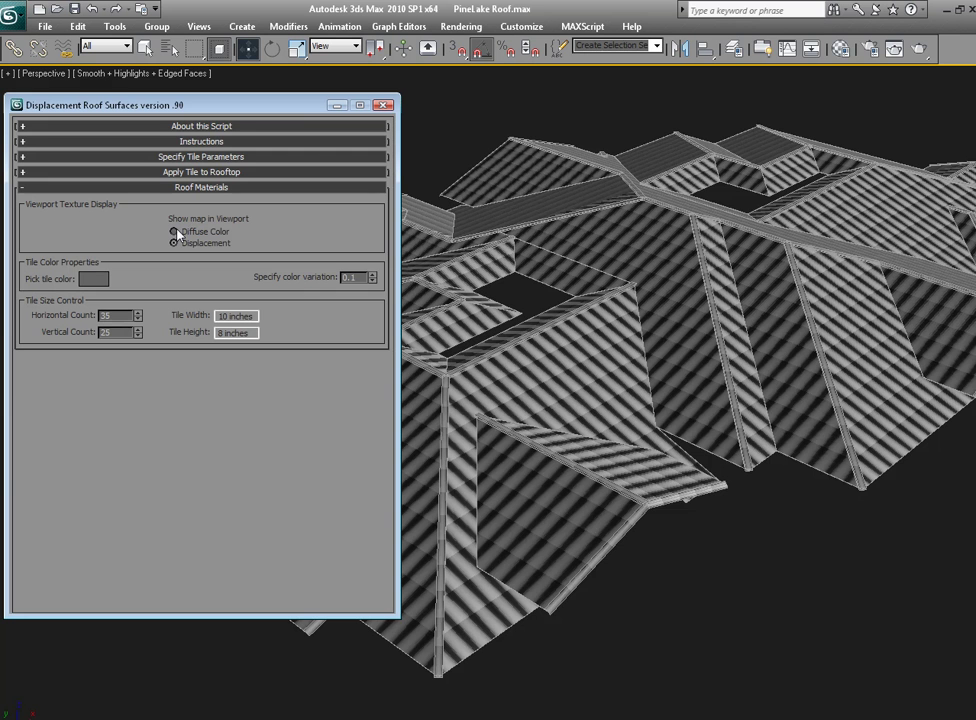
pyautogui.click(175, 232)
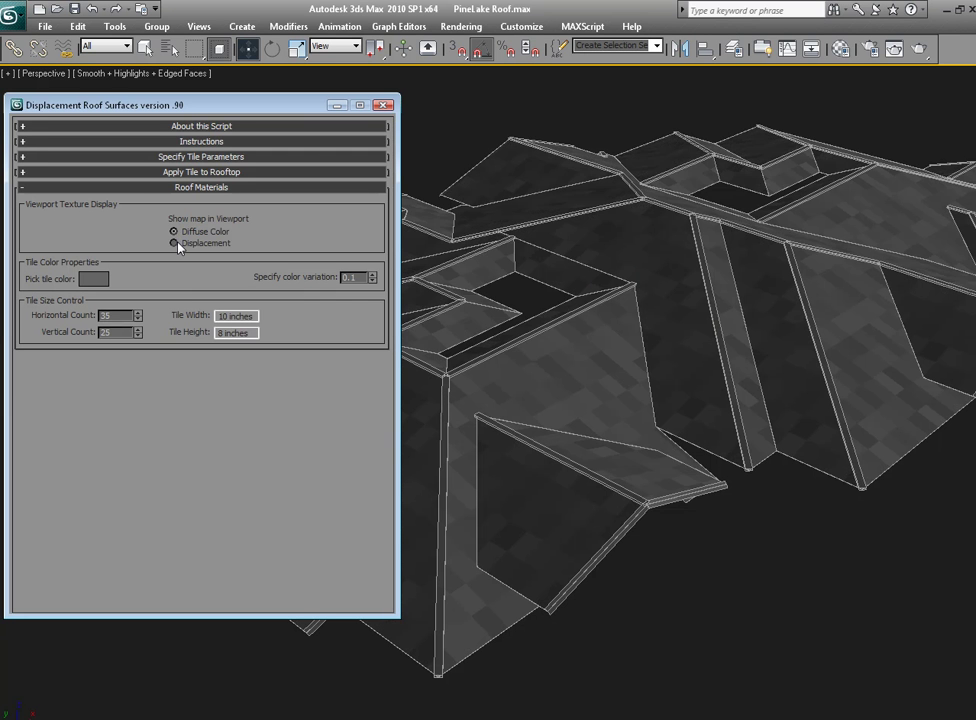
pyautogui.click(174, 243)
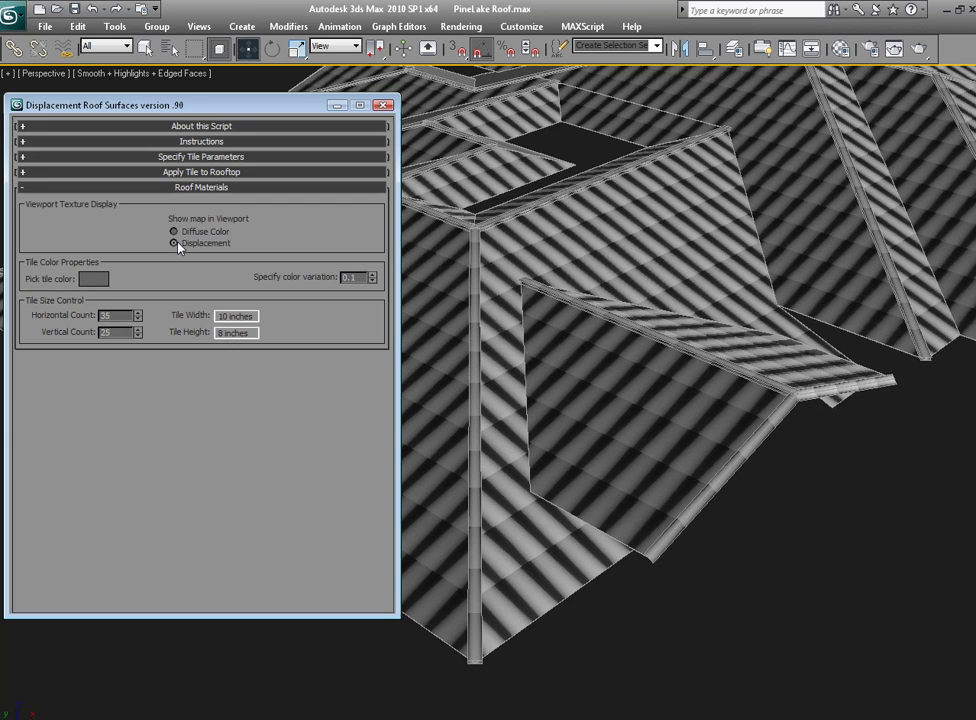
pyautogui.click(194, 234)
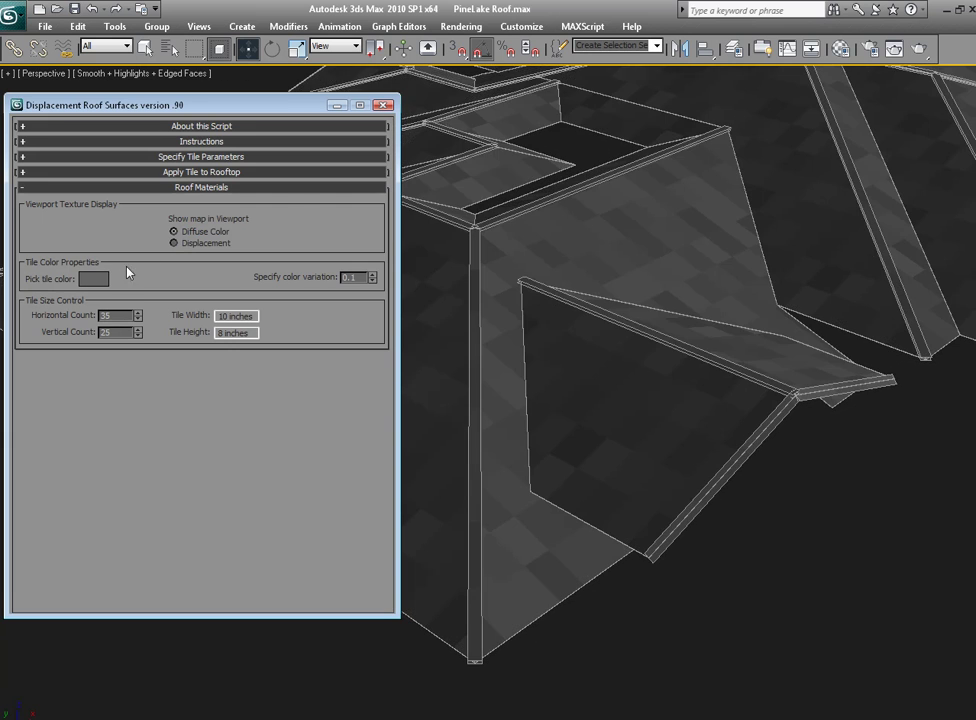
pyautogui.click(93, 278)
# - Set the tile colour to terracotta (R196 G136 B71) and colour variation to 0.43
pyautogui.moveTo(497, 145); pyautogui.dragTo(564, 170)
pyautogui.click(549, 157)
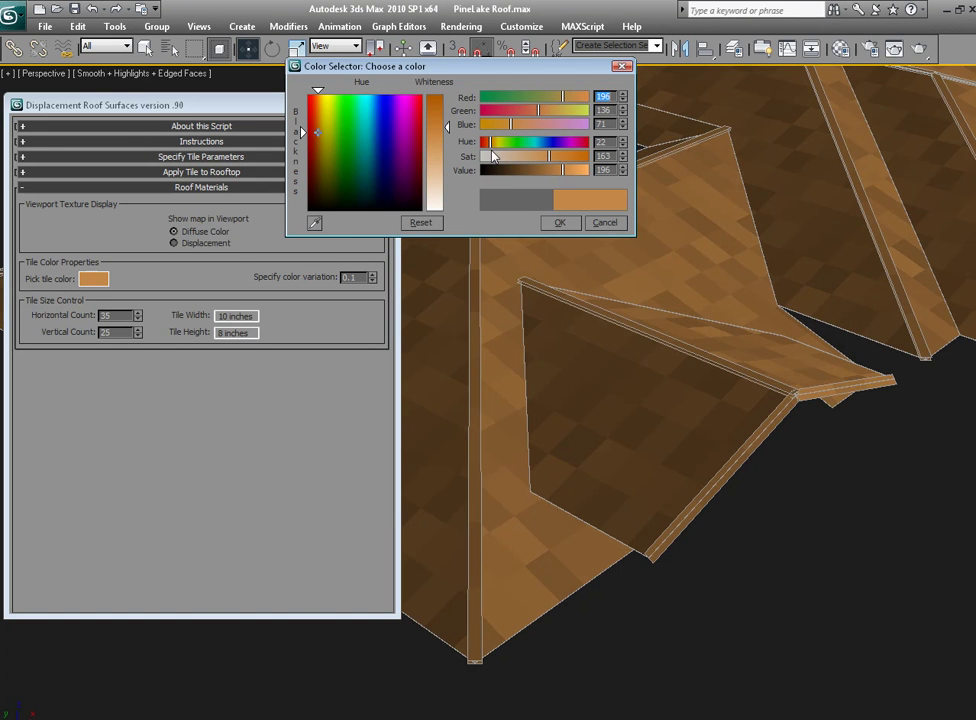
pyautogui.moveTo(491, 142); pyautogui.dragTo(486, 143)
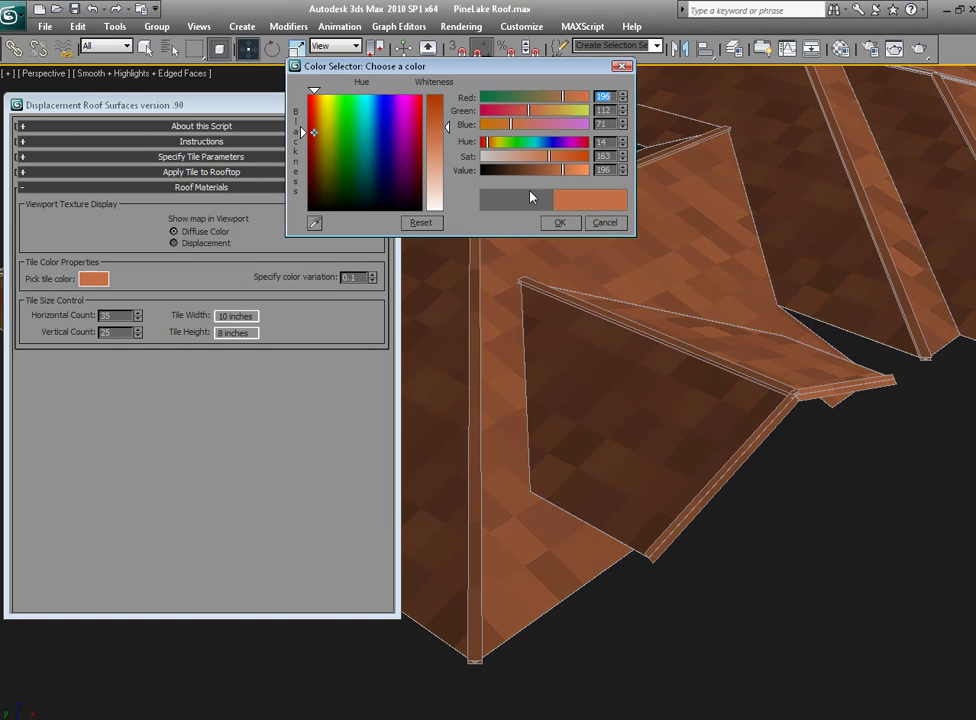
pyautogui.click(560, 222)
pyautogui.moveTo(376, 281); pyautogui.dragTo(385, 250)
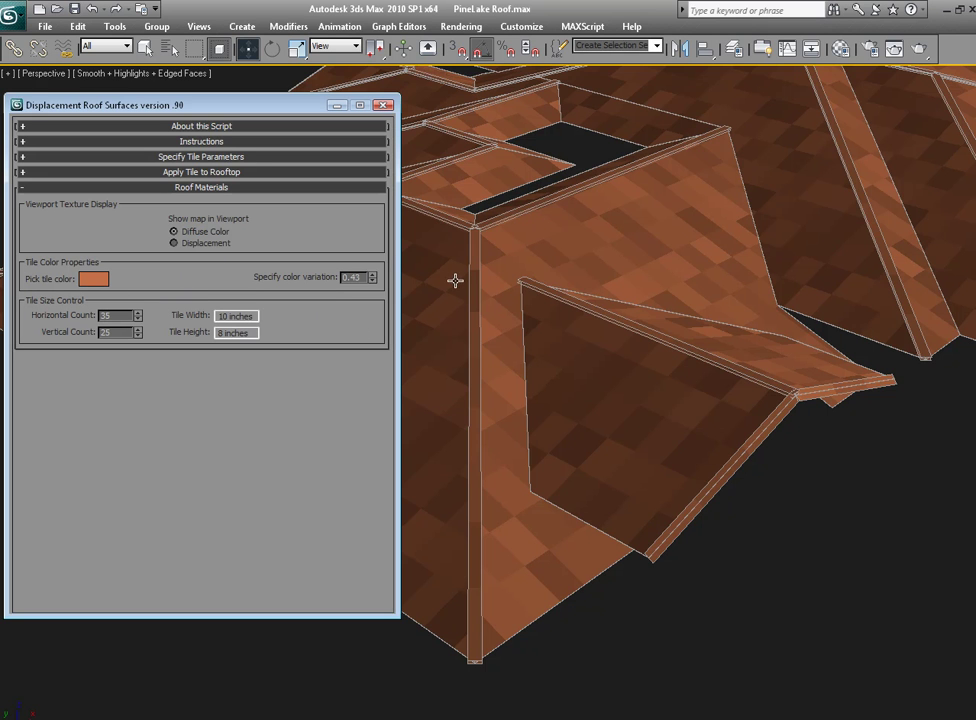
# - On the Displacement map, raise Horizontal Count to 66 and Vertical Count to 44
pyautogui.click(175, 243)
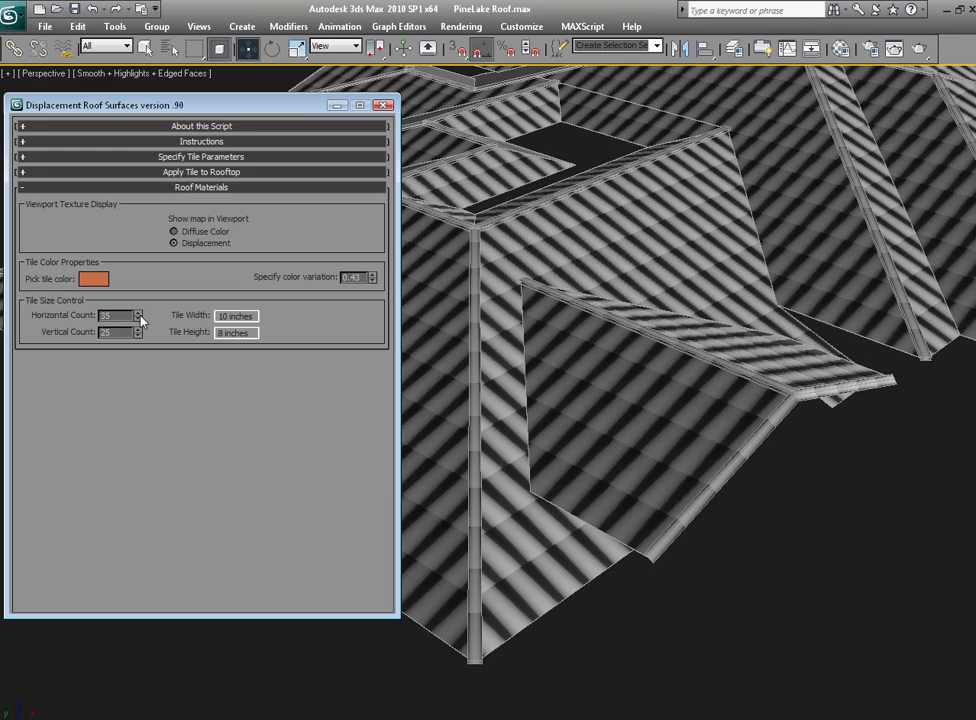
pyautogui.click(140, 315)
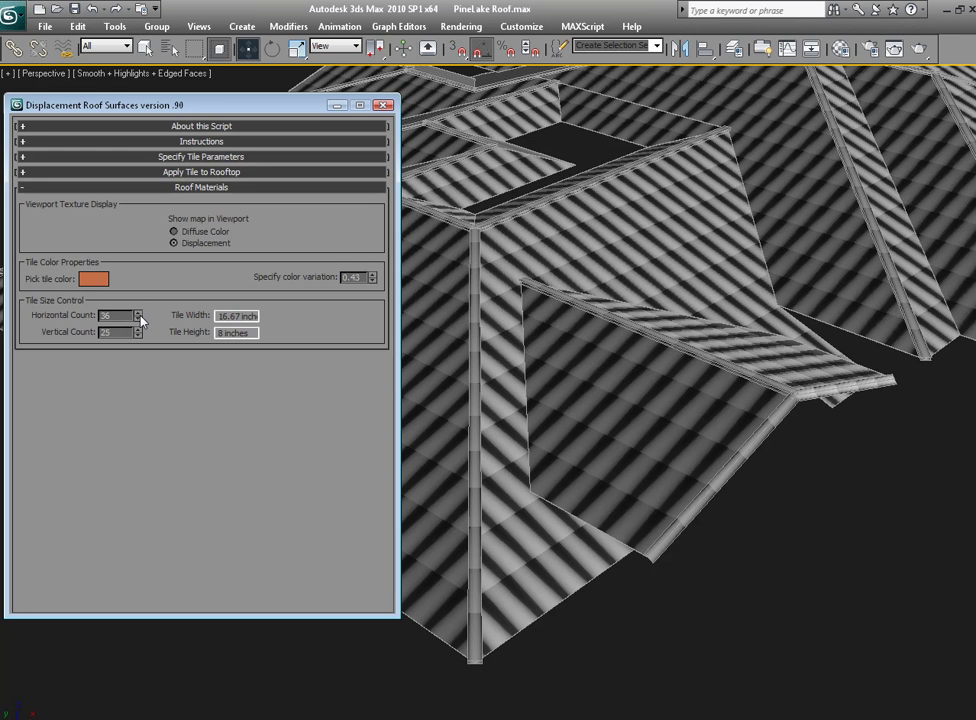
pyautogui.click(139, 330)
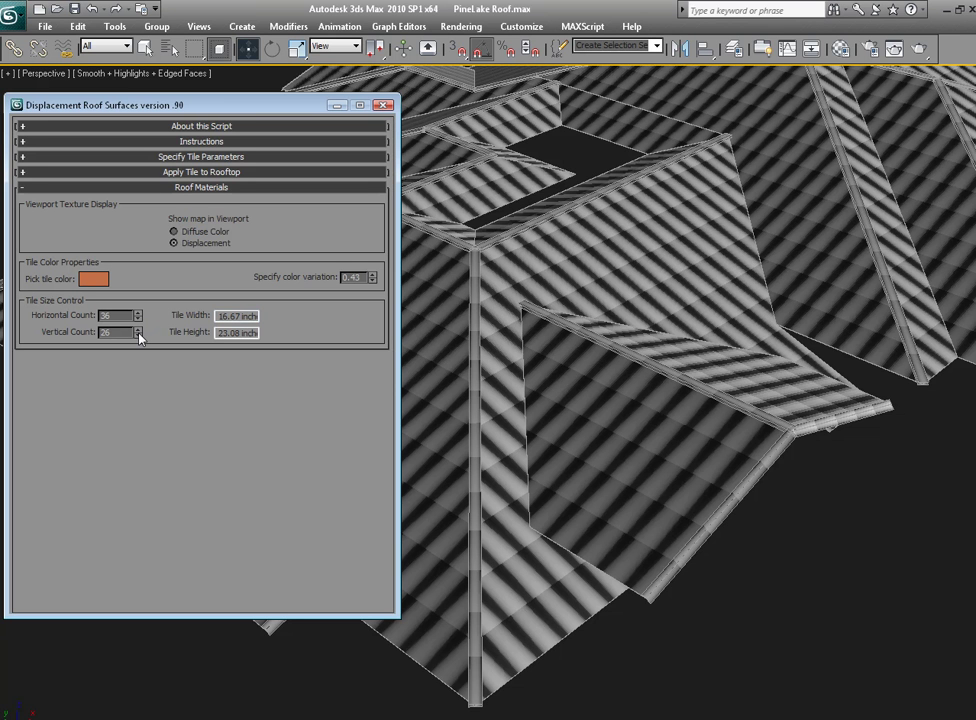
pyautogui.moveTo(139, 335); pyautogui.dragTo(140, 327)
pyautogui.moveTo(140, 332); pyautogui.dragTo(142, 291)
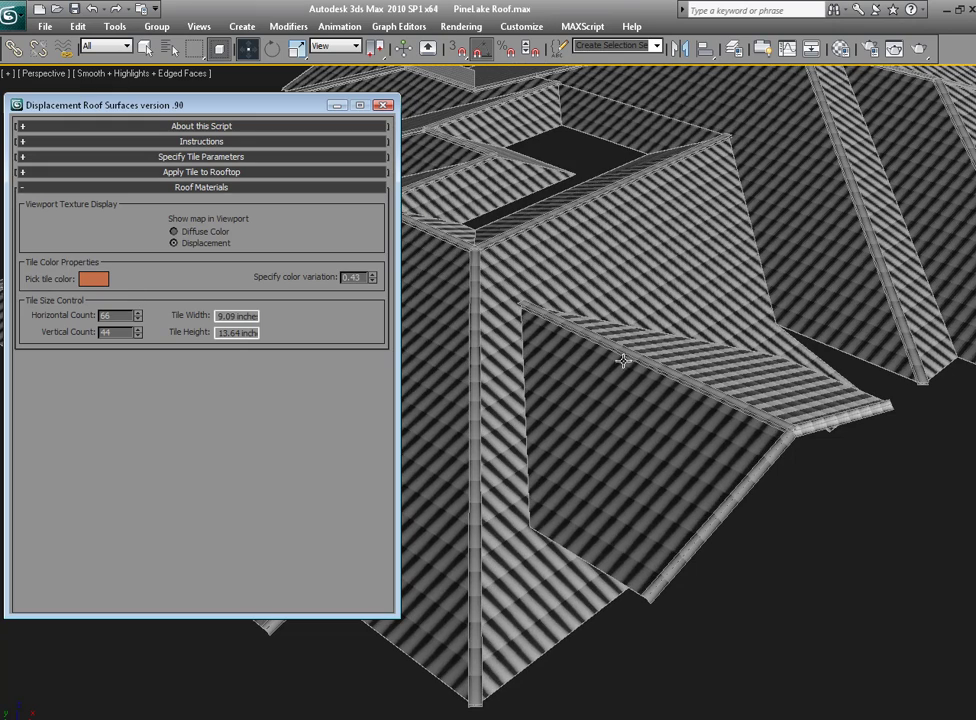
# - Close the roof tiling script dialog and orbit in on the roof
pyautogui.keyDown('alt'); pyautogui.moveTo(632, 358); pyautogui.dragTo(632, 366, button='middle'); pyautogui.keyUp('alt')
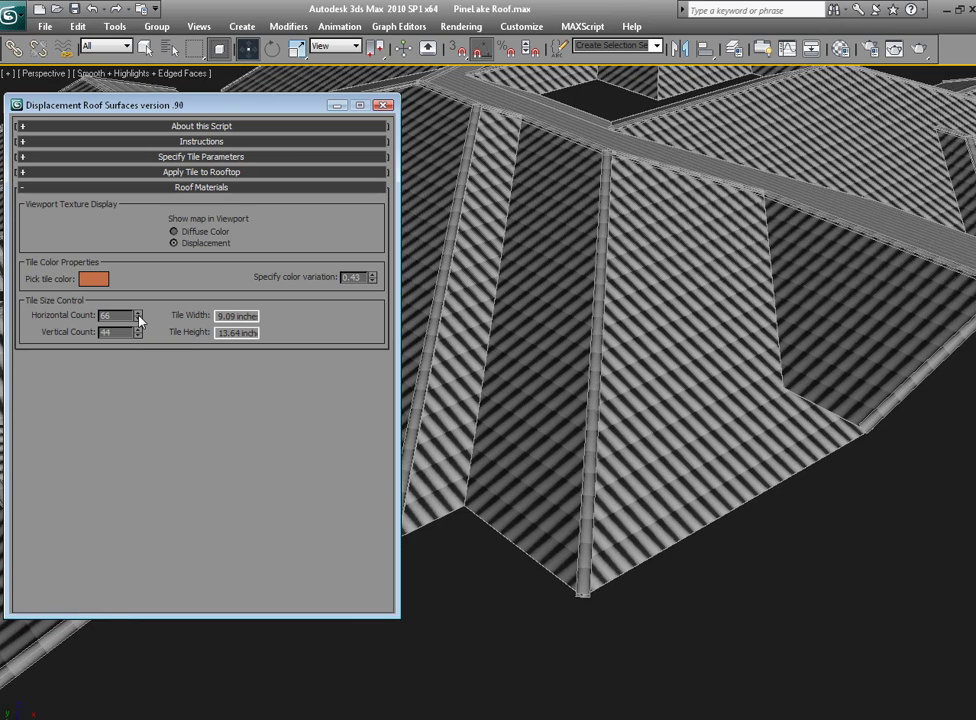
pyautogui.click(386, 106)
pyautogui.keyDown('alt'); pyautogui.moveTo(386, 108); pyautogui.dragTo(255, 207, button='middle'); pyautogui.keyUp('alt')
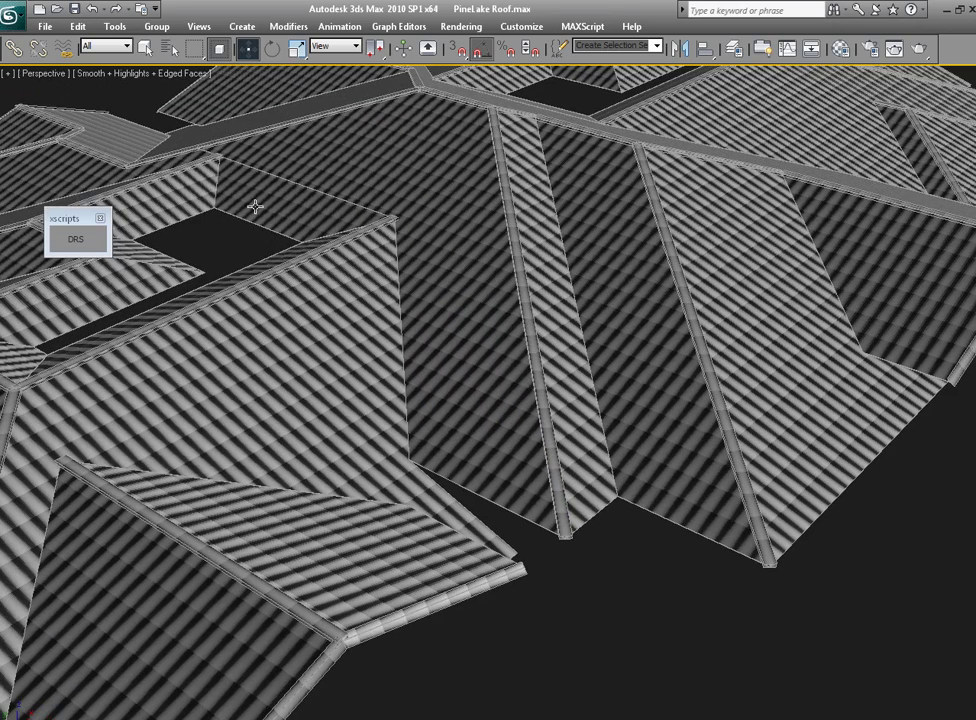
# - Close the xscripts toolbar and load the Roof Materials material into the Material Editor
pyautogui.click(100, 218)
pyautogui.keyDown('alt'); pyautogui.moveTo(102, 228); pyautogui.dragTo(275, 230, button='middle'); pyautogui.keyUp('alt')
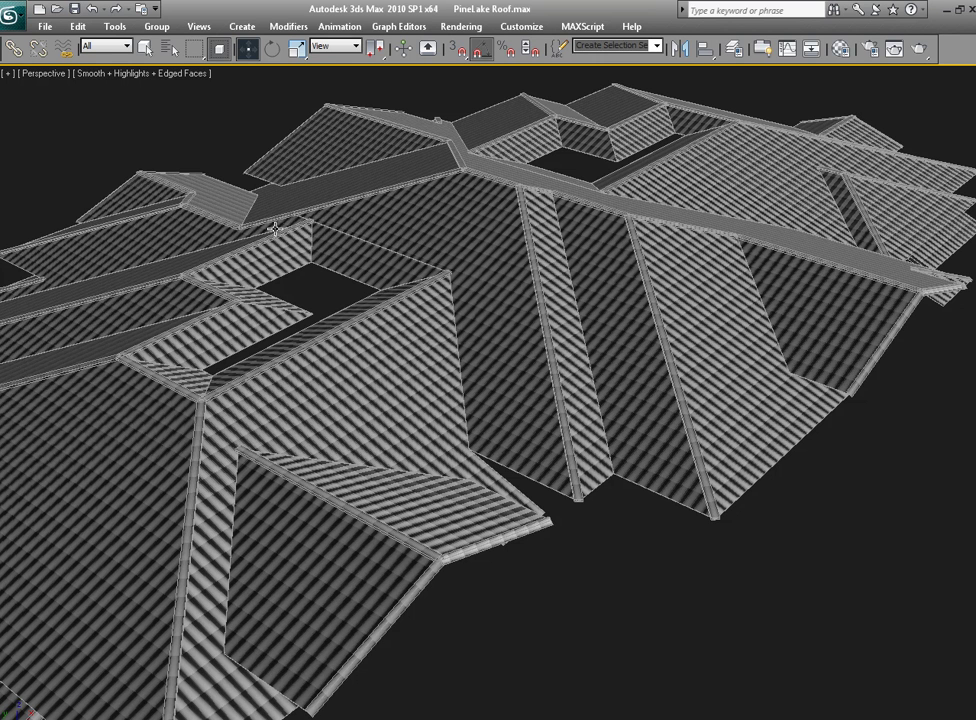
pyautogui.press('m')
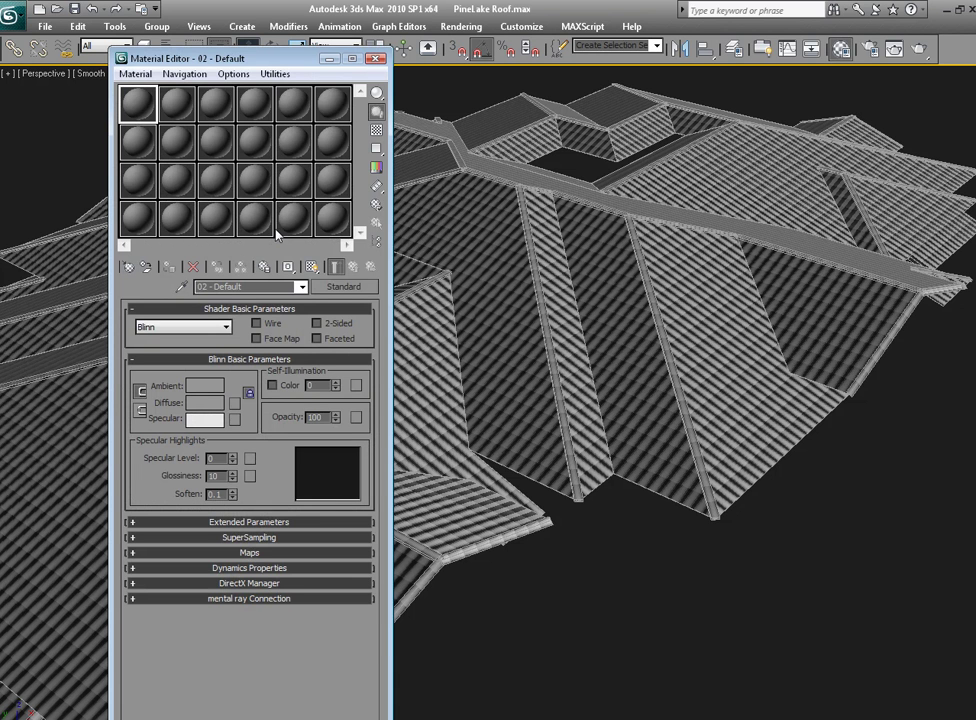
pyautogui.click(180, 286)
pyautogui.click(431, 256)
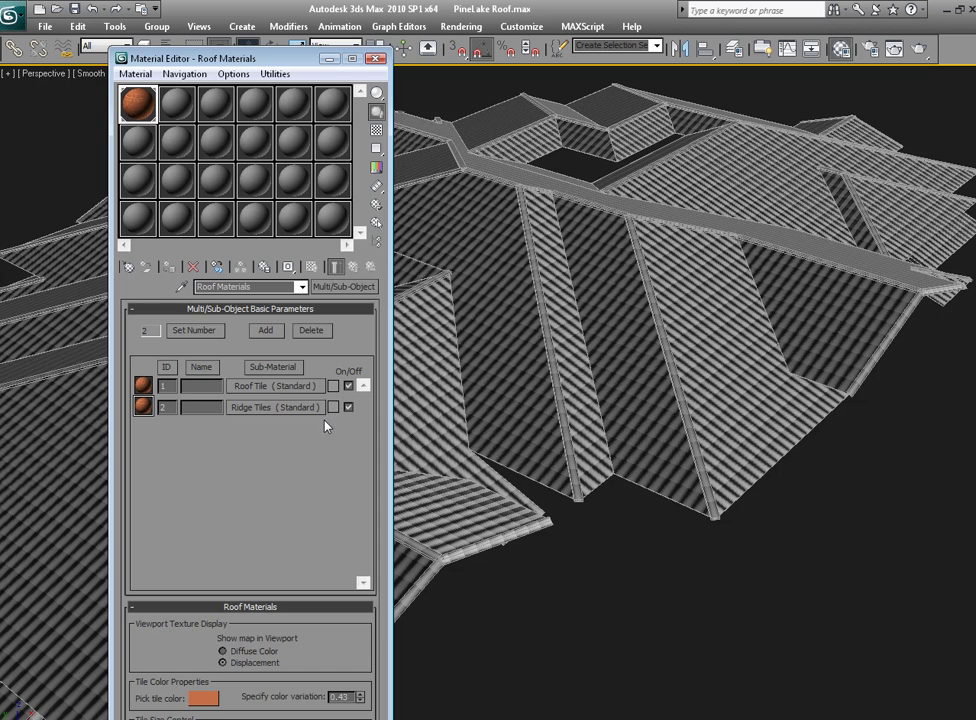
# - Set the tile counts to 51 by 37, show Diffuse Color, and raise variation to 0.47
pyautogui.click(291, 309)
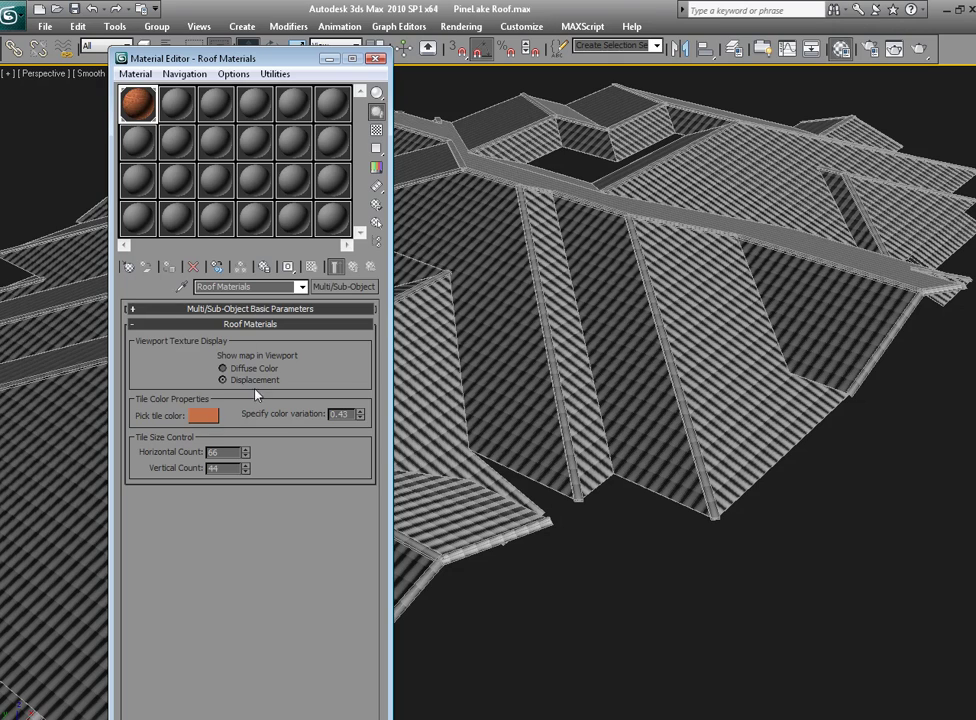
pyautogui.moveTo(246, 455)
pyautogui.mouseDown()
pyautogui.moveTo(265, 488)
pyautogui.moveTo(268, 470)
pyautogui.moveTo(244, 467)
pyautogui.moveTo(244, 476)
pyautogui.mouseUp()
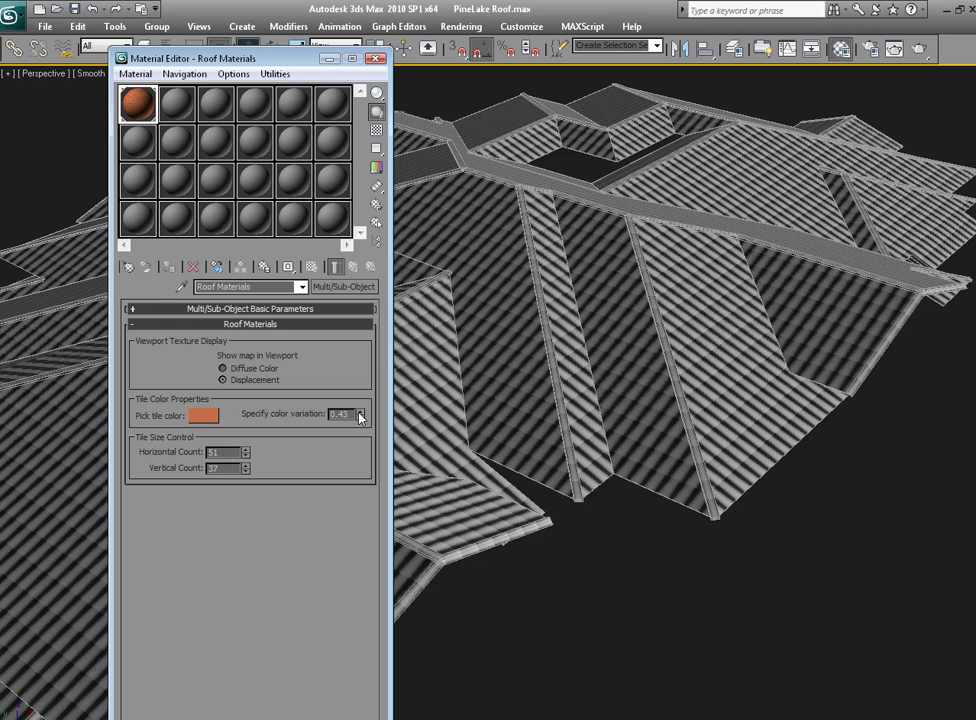
pyautogui.click(223, 368)
pyautogui.moveTo(360, 413); pyautogui.dragTo(363, 409)
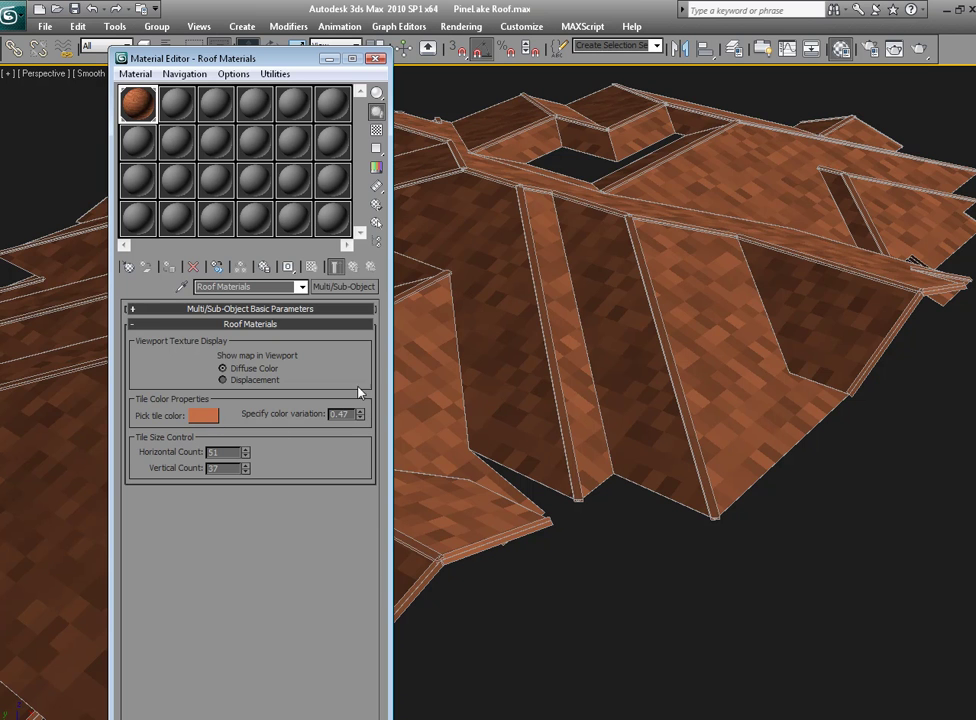